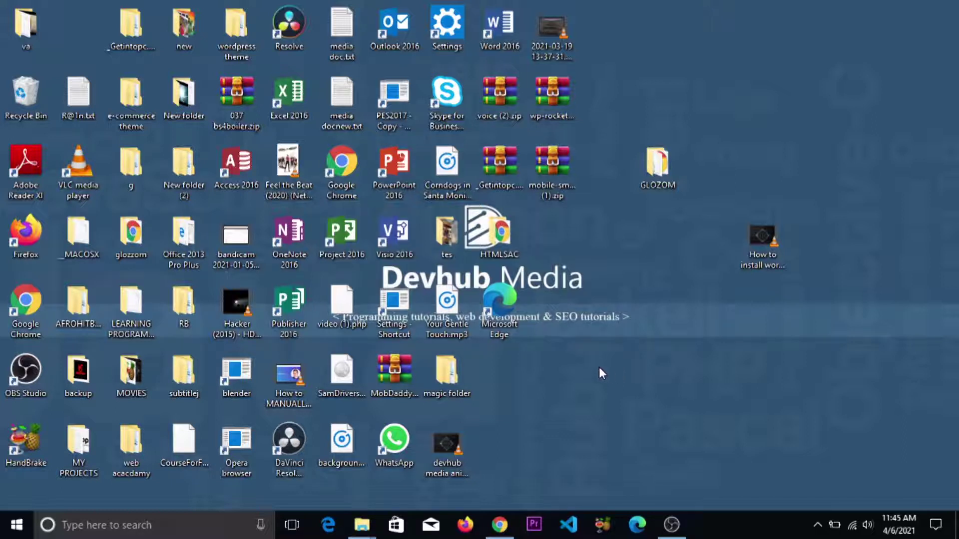
Step: Bring the Chrome window forward, reload the winnaijablog.com homepage and scroll back up
{"action": "left_click", "coordinate": [500, 524]}
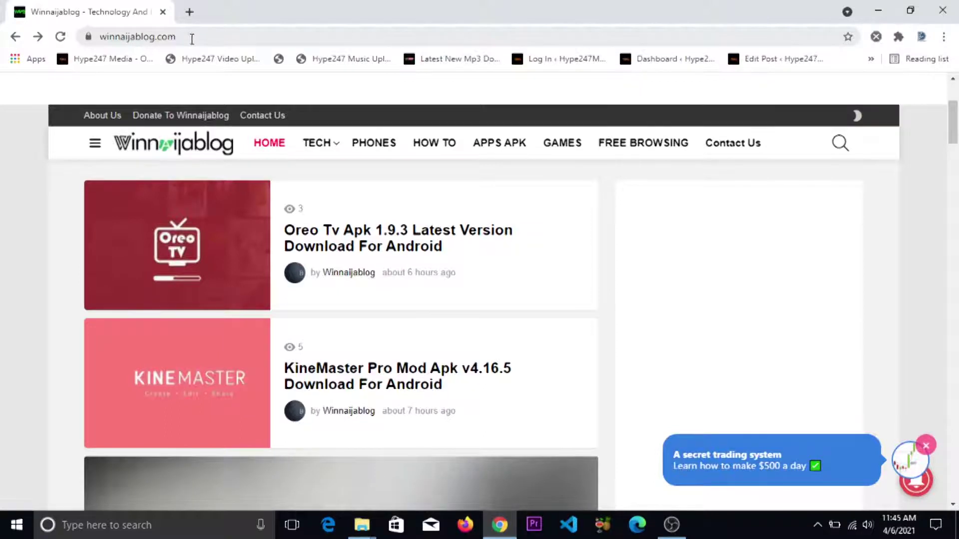
{"action": "left_click", "coordinate": [114, 42]}
{"action": "key", "text": "ctrl+c"}
{"action": "key", "text": "Return"}
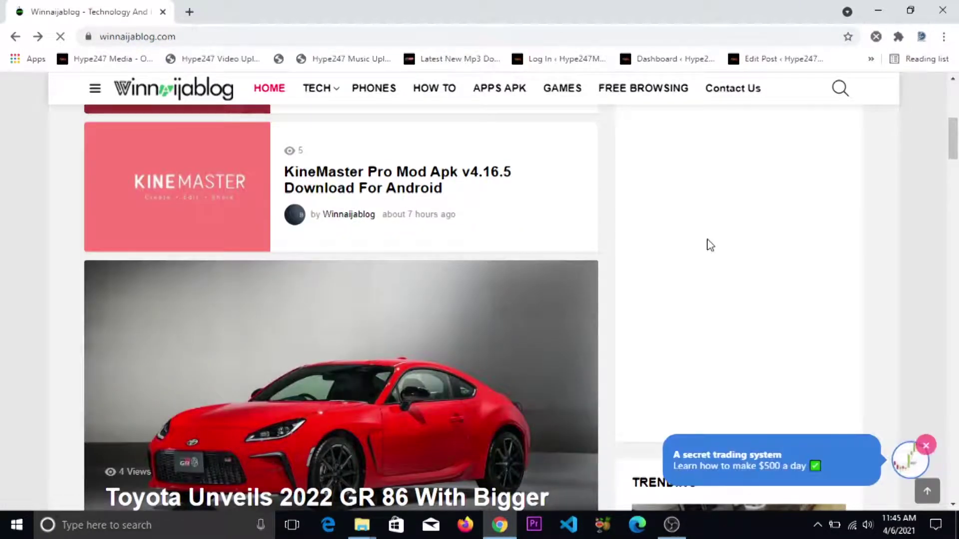
{"action": "scroll", "coordinate": [707, 245], "scroll_direction": "up", "scroll_amount": 5}
{"action": "scroll", "coordinate": [711, 244], "scroll_direction": "up", "scroll_amount": 1}
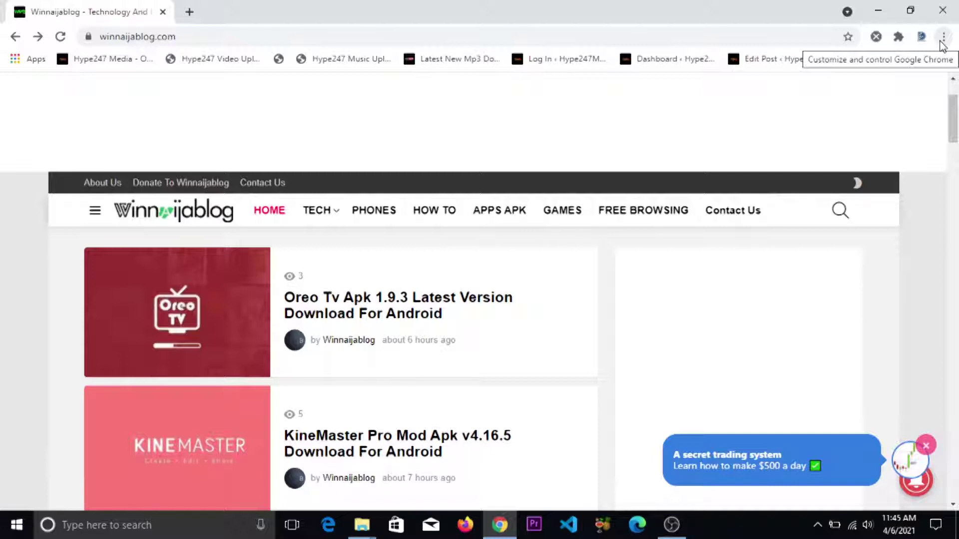
Step: Start a Chrome desktop shortcut for winnaijablog.com and rename it 'winna app'
{"action": "left_click", "coordinate": [942, 46]}
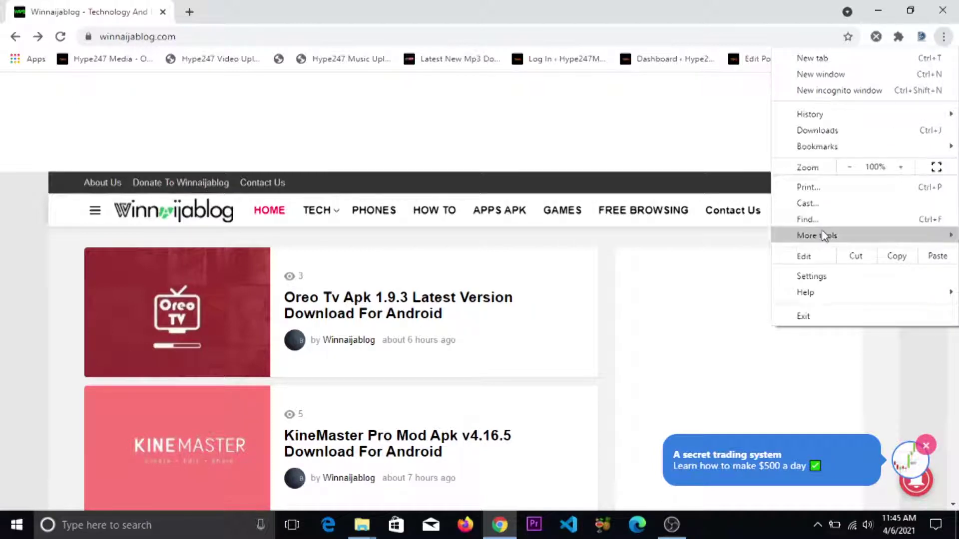
{"action": "mouse_move", "coordinate": [819, 237]}
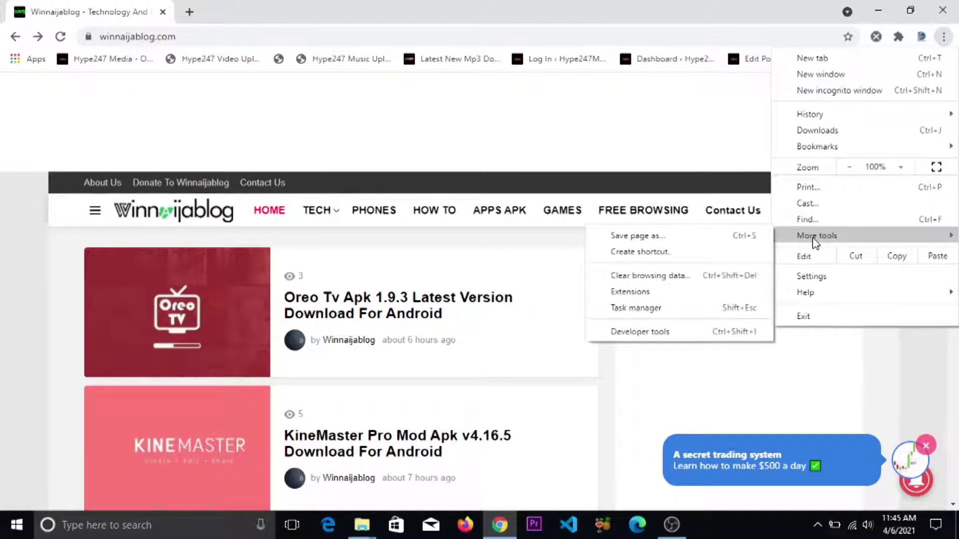
{"action": "left_click", "coordinate": [719, 253]}
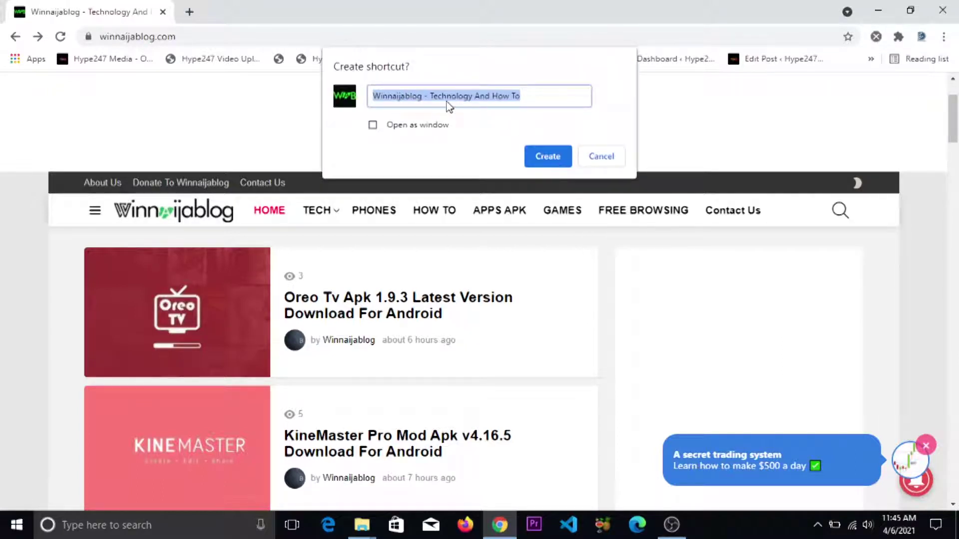
{"action": "left_click", "coordinate": [548, 96]}
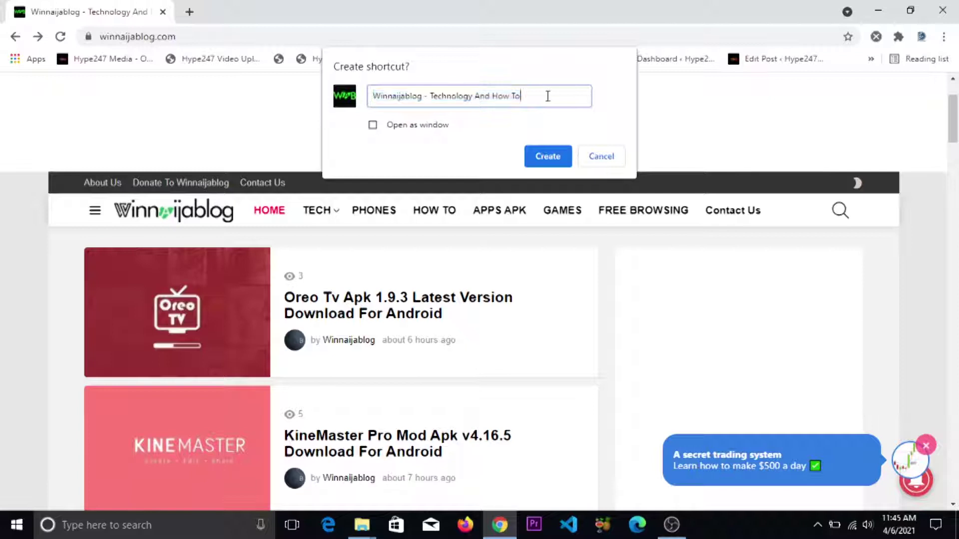
{"action": "left_click_drag", "start_coordinate": [548, 96], "coordinate": [391, 96]}
{"action": "key", "text": "BackSpace"}
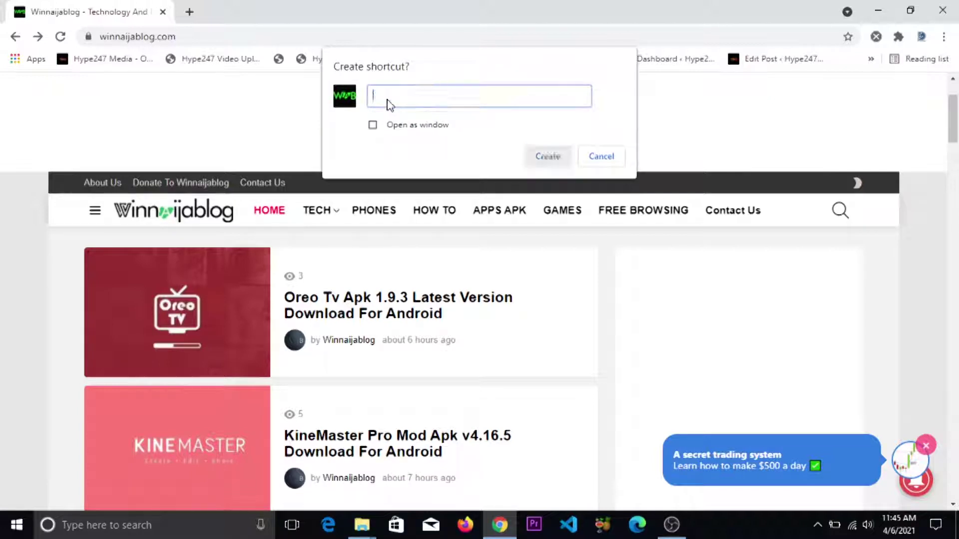
{"action": "type", "text": "wi"}
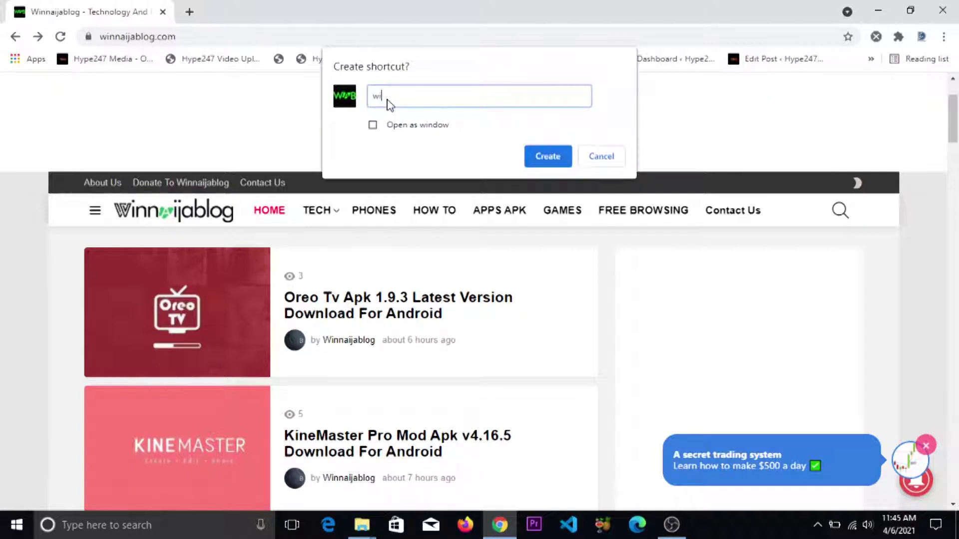
{"action": "type", "text": "nnaija"}
{"action": "key", "text": "BackSpace"}
{"action": "type", "text": "pp"}
Step: Create the winna app shortcut as a window app, then close its window and Chrome
{"action": "left_click", "coordinate": [373, 125]}
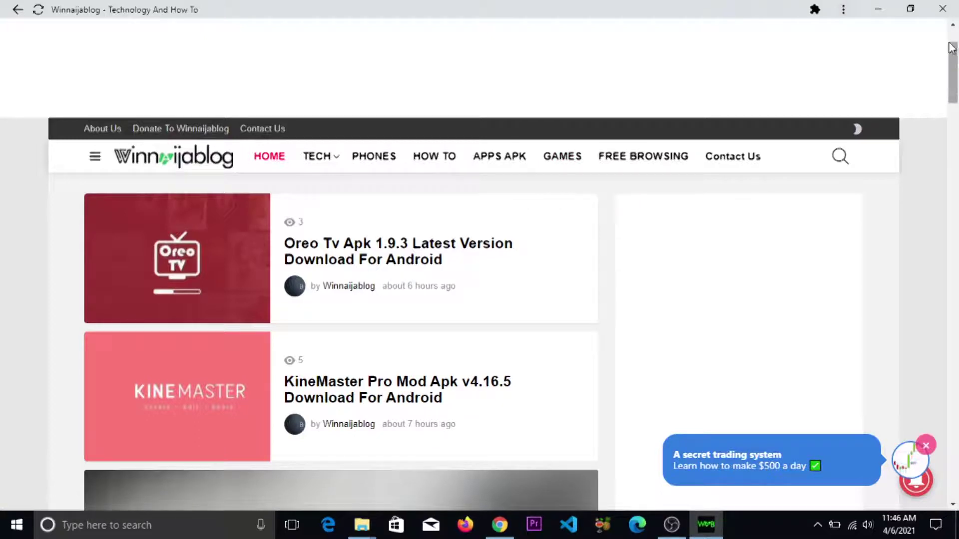
{"action": "left_click", "coordinate": [938, 10]}
{"action": "left_click", "coordinate": [938, 10]}
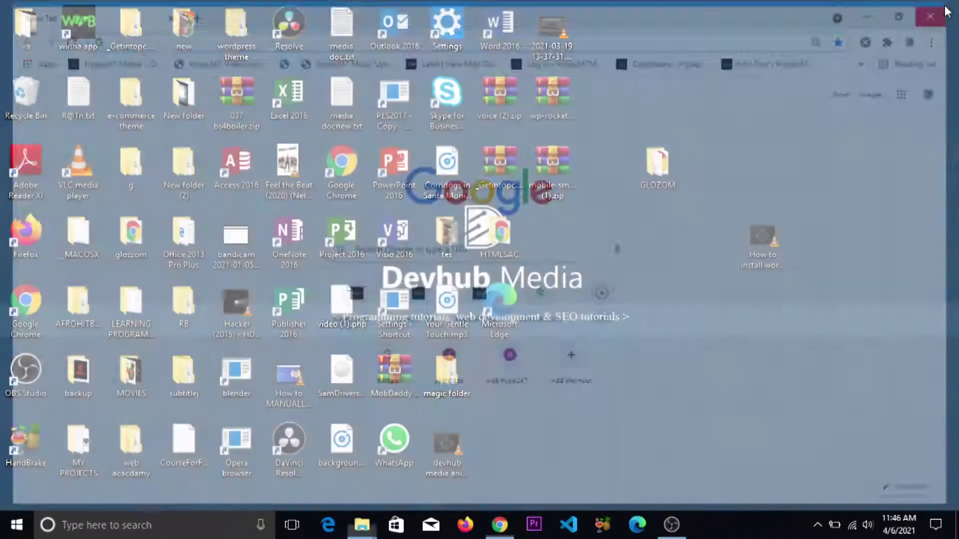
Step: Search Windows for 'winna' to locate the installed winna app shortcut
{"action": "left_click", "coordinate": [110, 528]}
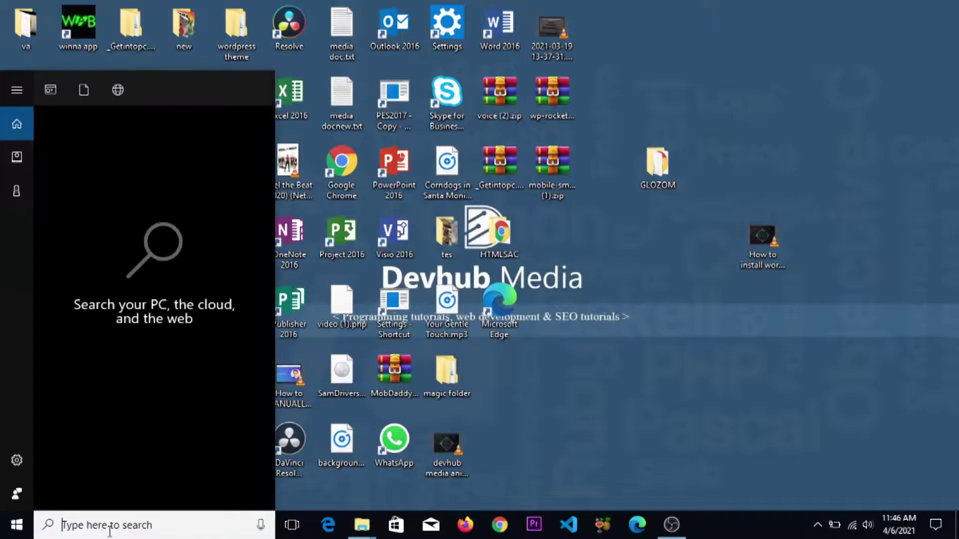
{"action": "type", "text": "win"}
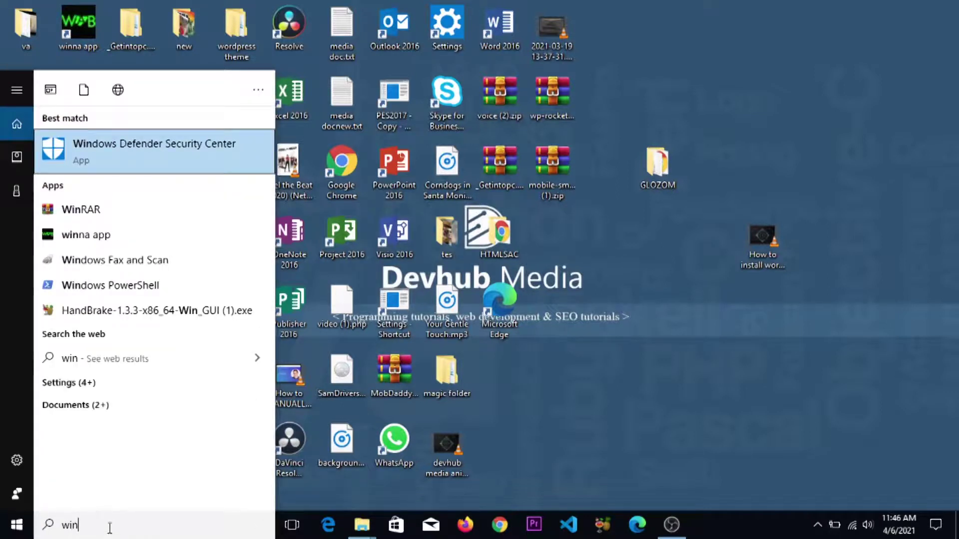
{"action": "type", "text": "m"}
{"action": "key", "text": "BackSpace"}
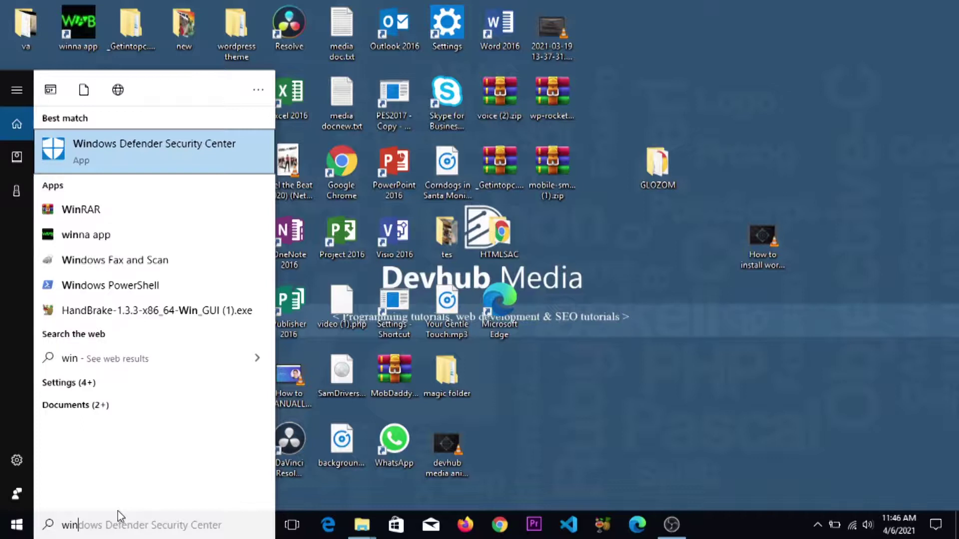
{"action": "type", "text": "na"}
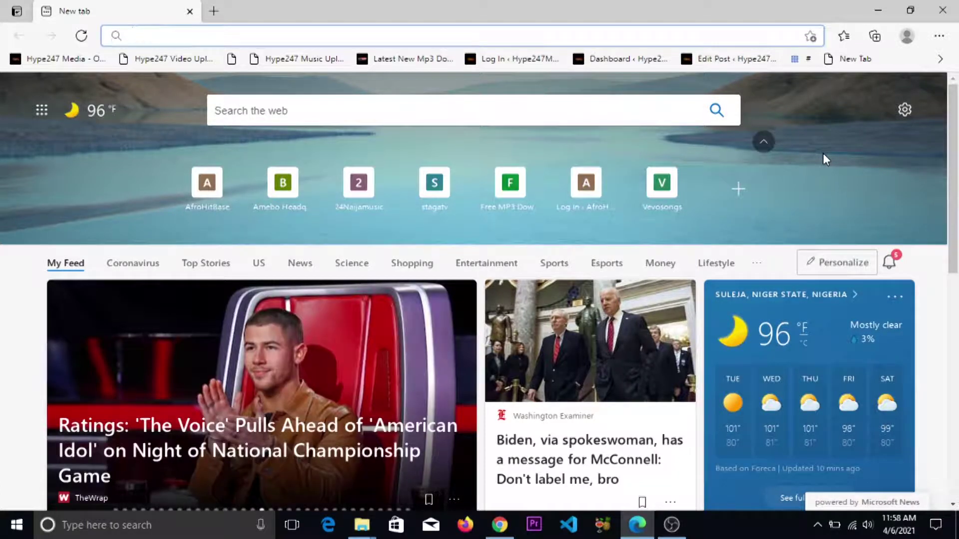
{"action": "key", "text": "ctrl+v"}
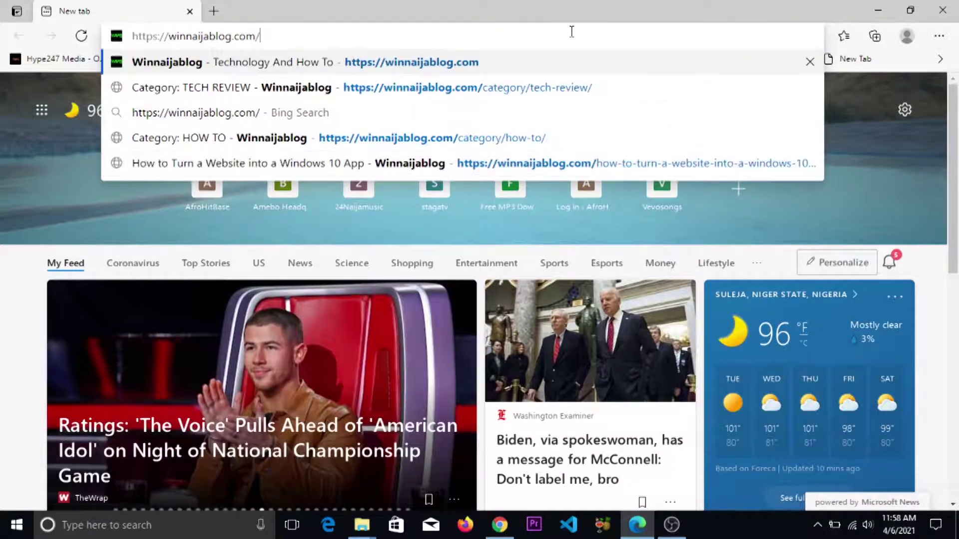
{"action": "key", "text": "Return"}
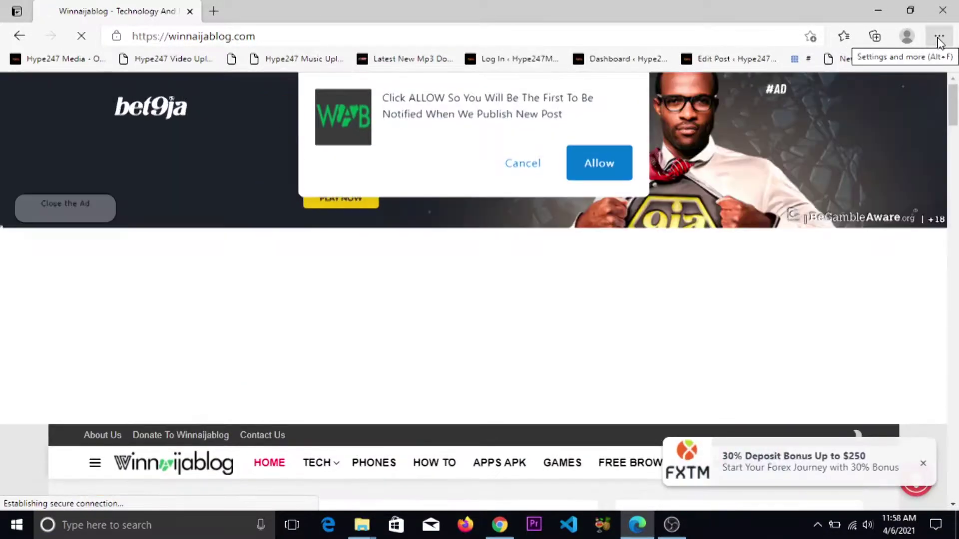
Step: Begin installing winnaijablog.com as an Edge app and replace its name with 'johnvibe app'
{"action": "left_click", "coordinate": [939, 39]}
{"action": "mouse_move", "coordinate": [805, 227]}
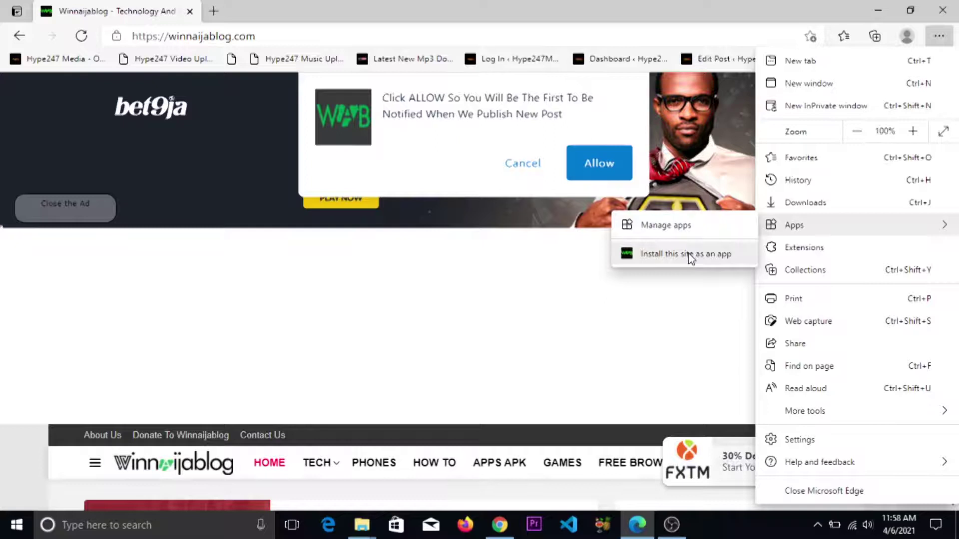
{"action": "left_click", "coordinate": [689, 257]}
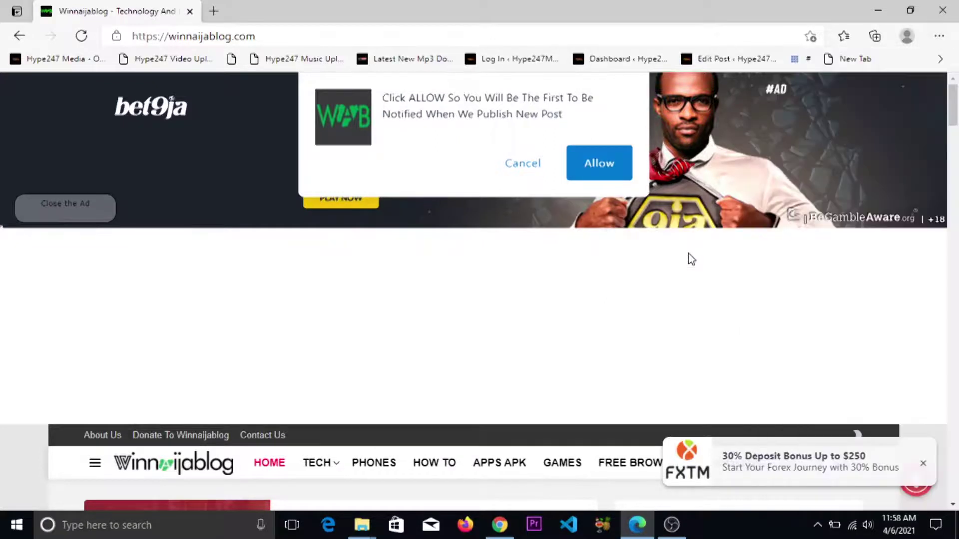
{"action": "left_click", "coordinate": [530, 88]}
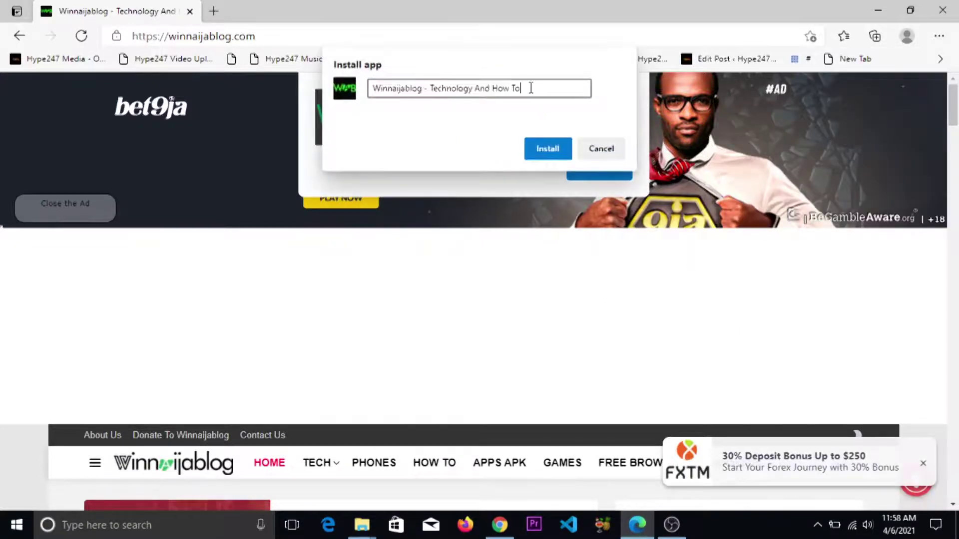
{"action": "double_click", "coordinate": [531, 88]}
{"action": "key", "text": "ctrl+a"}
{"action": "key", "text": "BackSpace"}
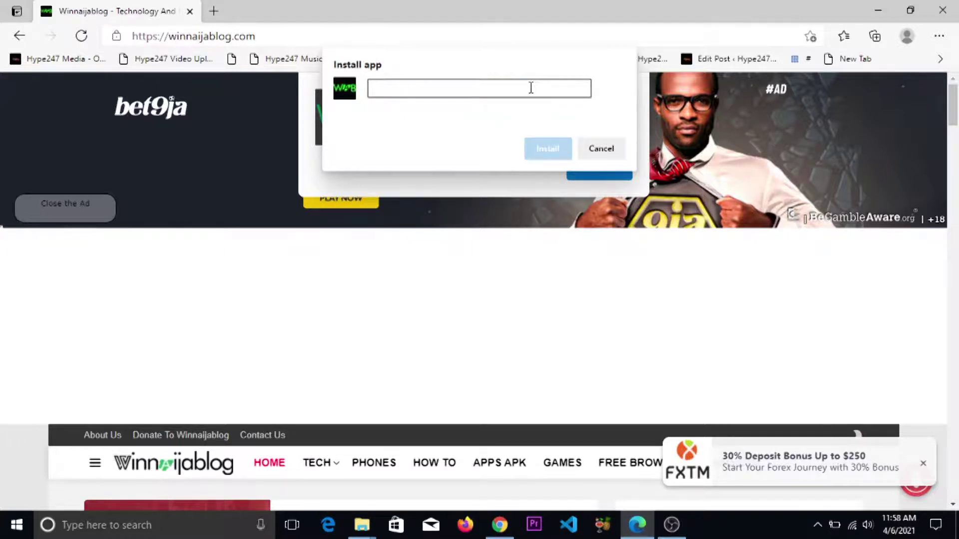
{"action": "type", "text": "john"}
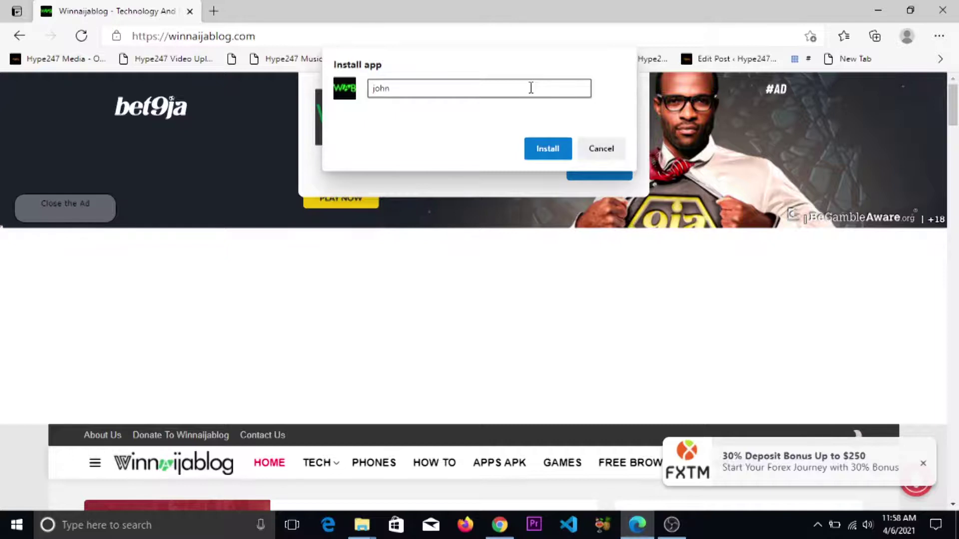
{"action": "type", "text": "vibe app"}
Step: Install johnvibe app, then search 'john' in Windows Search and launch it
{"action": "left_click", "coordinate": [548, 149]}
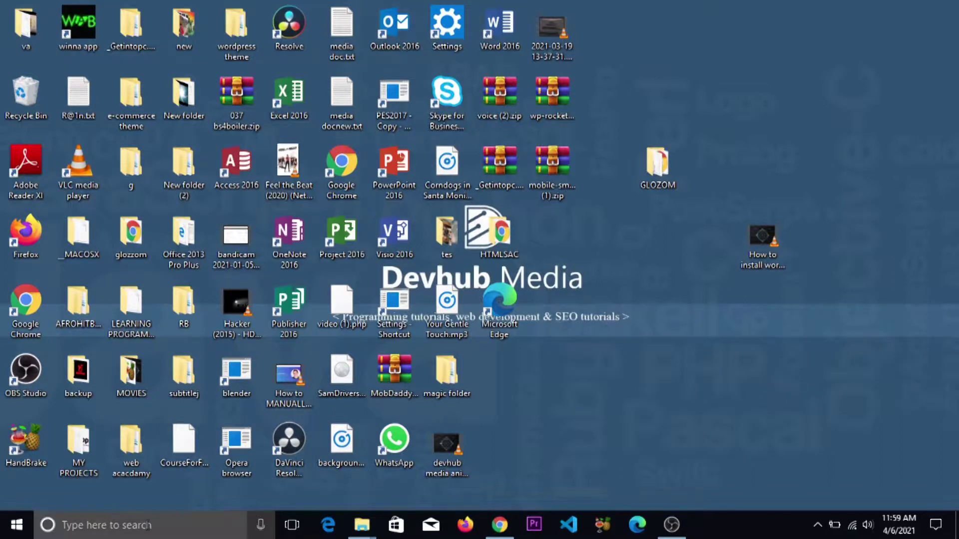
{"action": "left_click", "coordinate": [125, 532]}
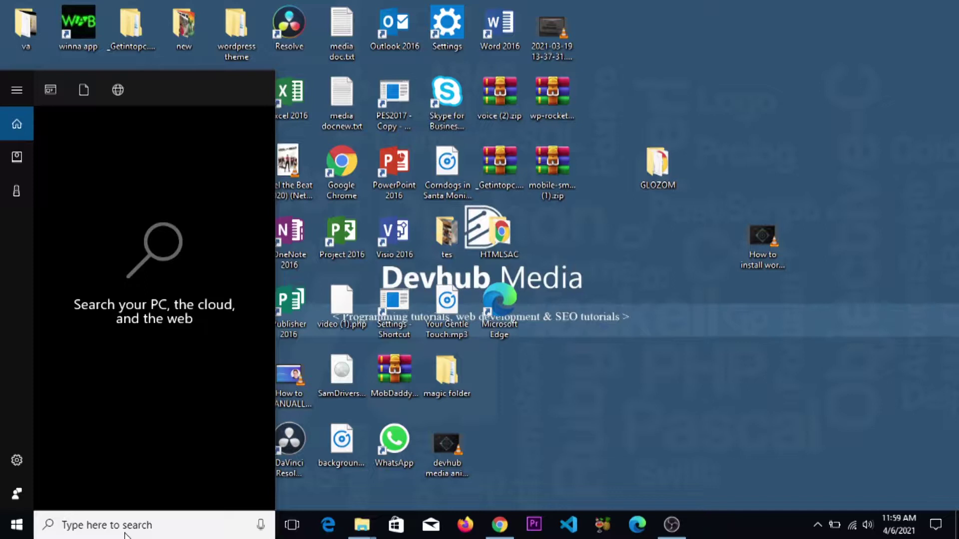
{"action": "type", "text": "john"}
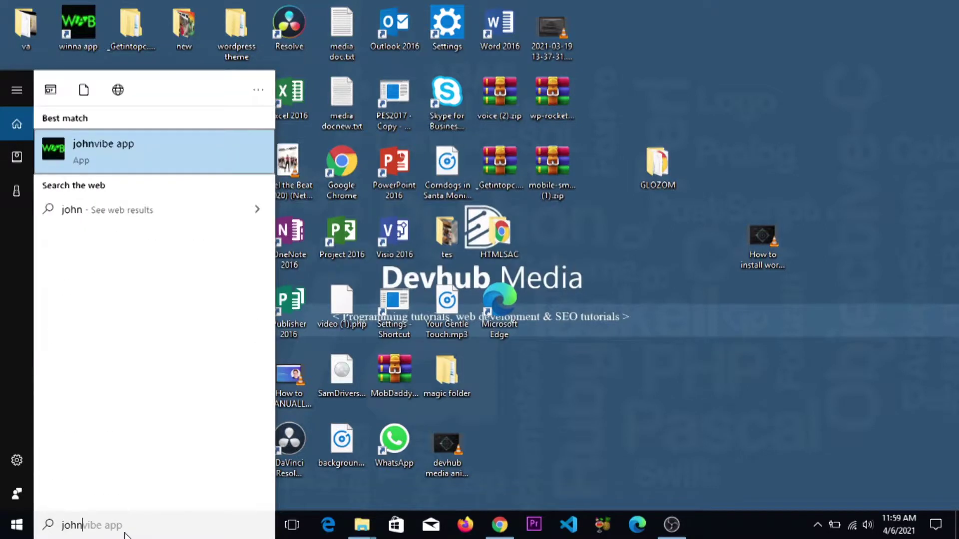
{"action": "left_click", "coordinate": [123, 155]}
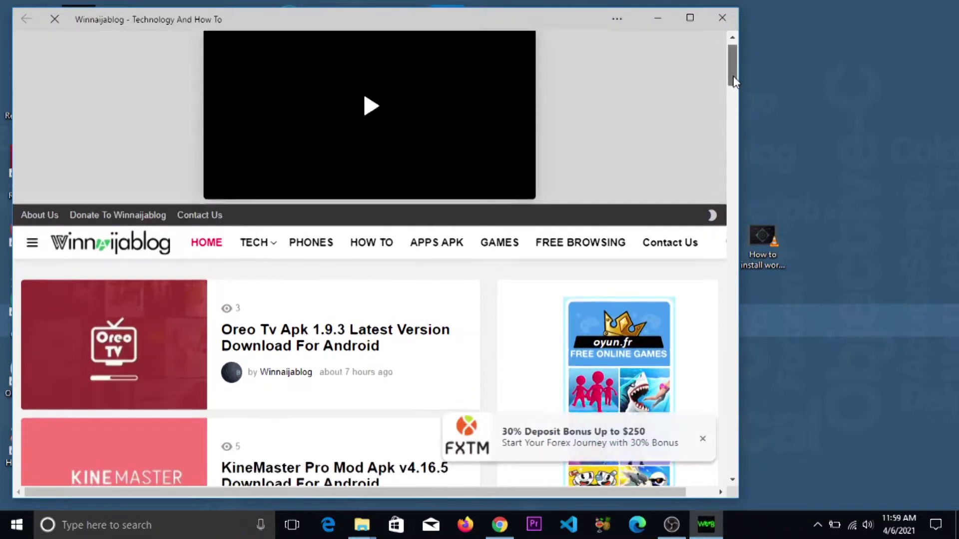
{"action": "left_click_drag", "start_coordinate": [733, 80], "coordinate": [729, 47]}
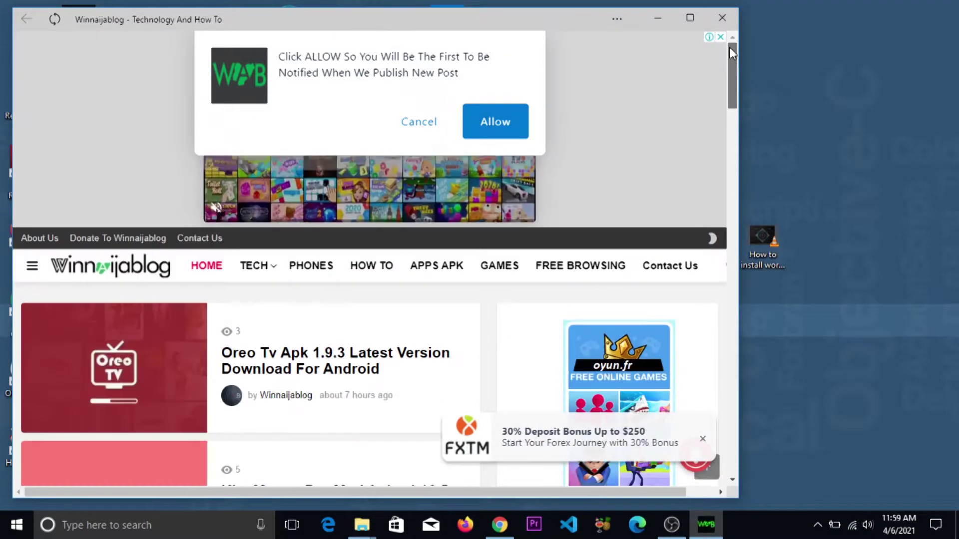